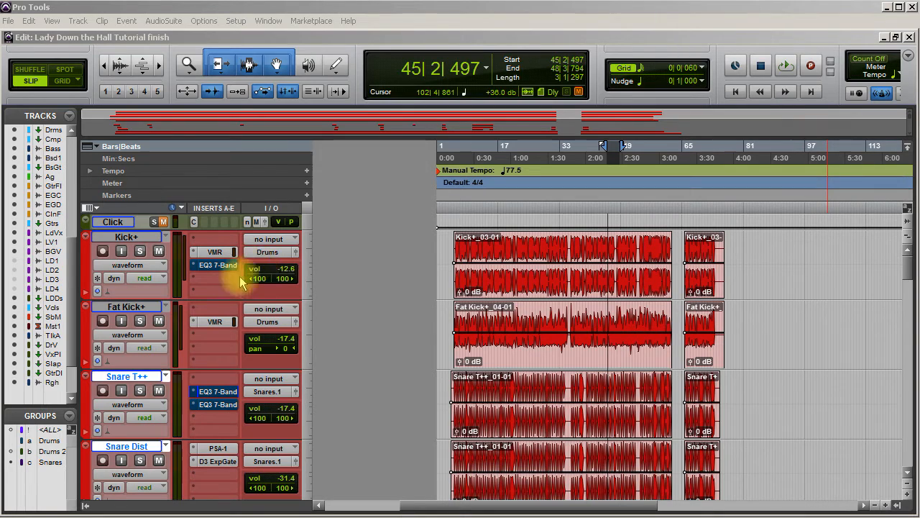
With the Kick+ track soloed, activate its EQ3 7-Band and set the low-pass filter frequency to 5.02 kHz.
left_click(140, 252)
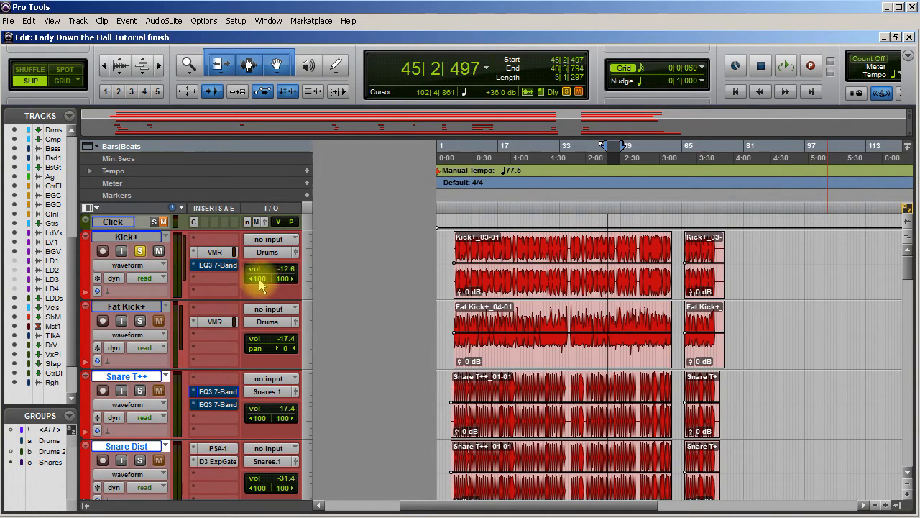
left_click(217, 266)
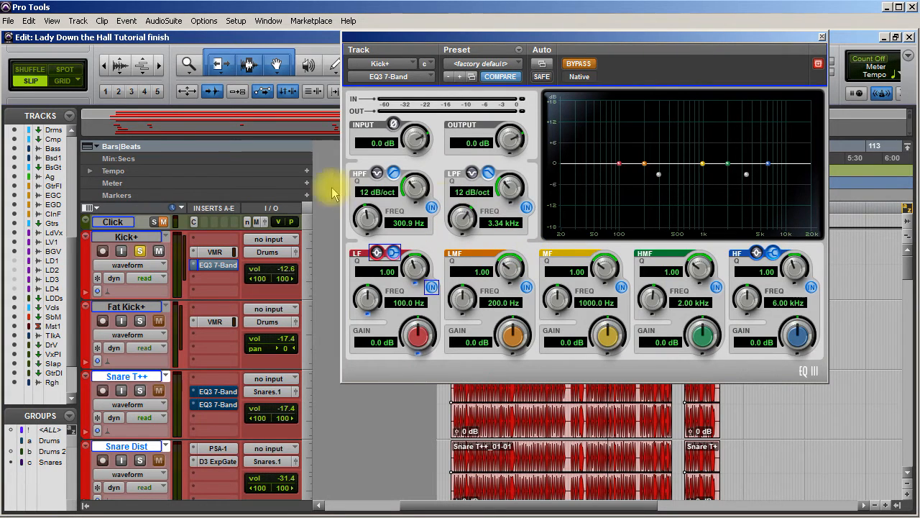
left_click(579, 63)
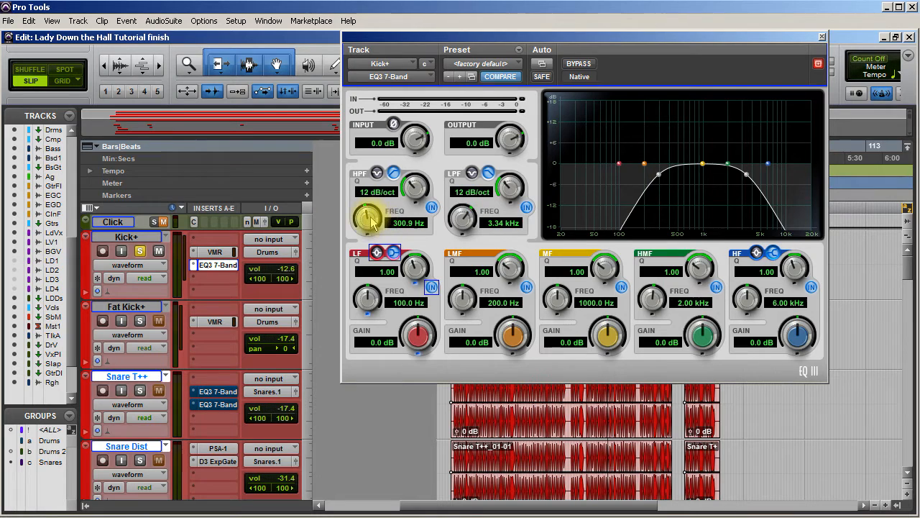
left_click_drag(464, 217, 465, 203)
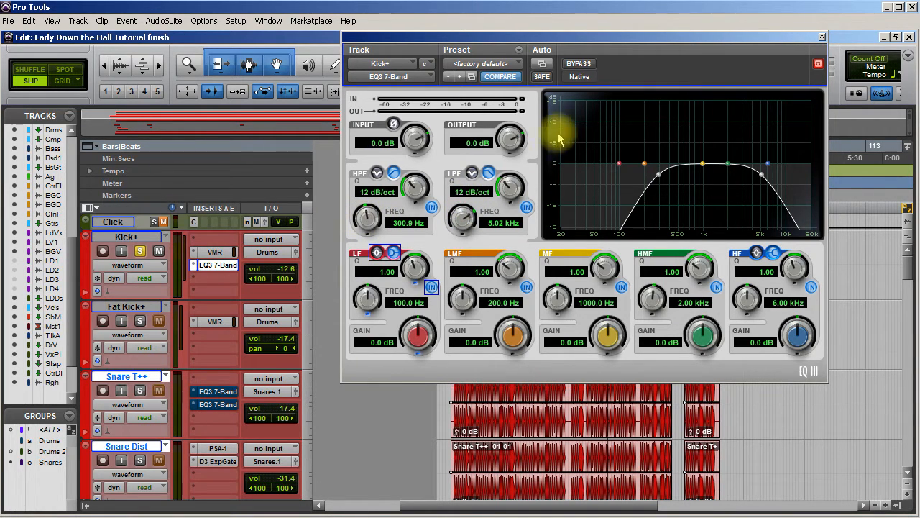
Compare the soloed Kick+ track with its EQ3 7-Band bypassed and active during playback.
left_click(578, 63)
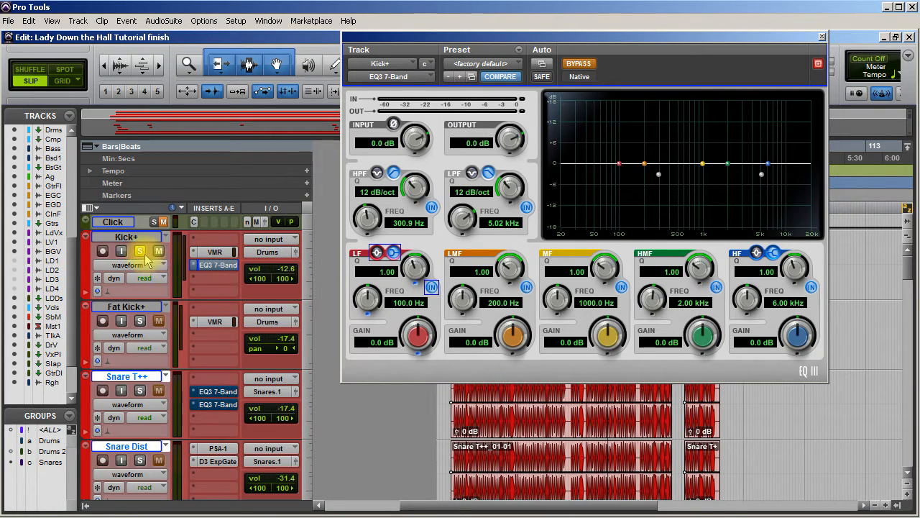
left_click(579, 66)
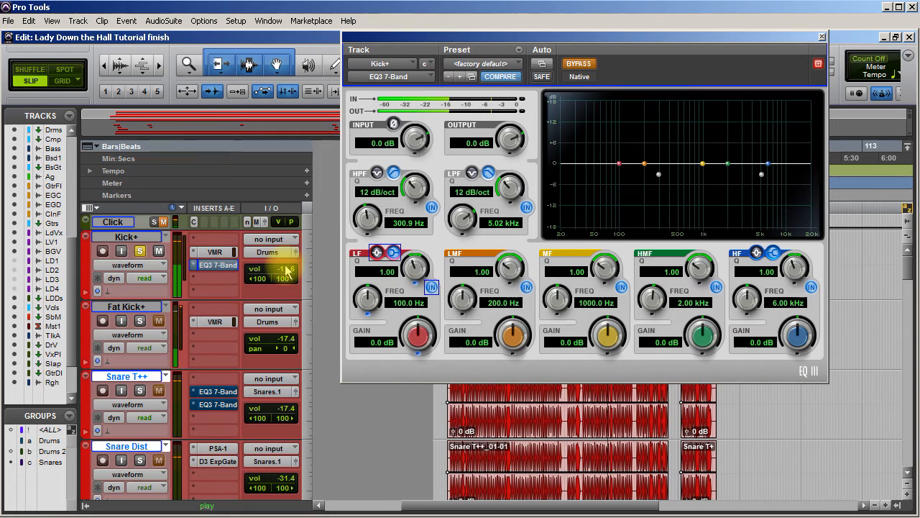
left_click(583, 68)
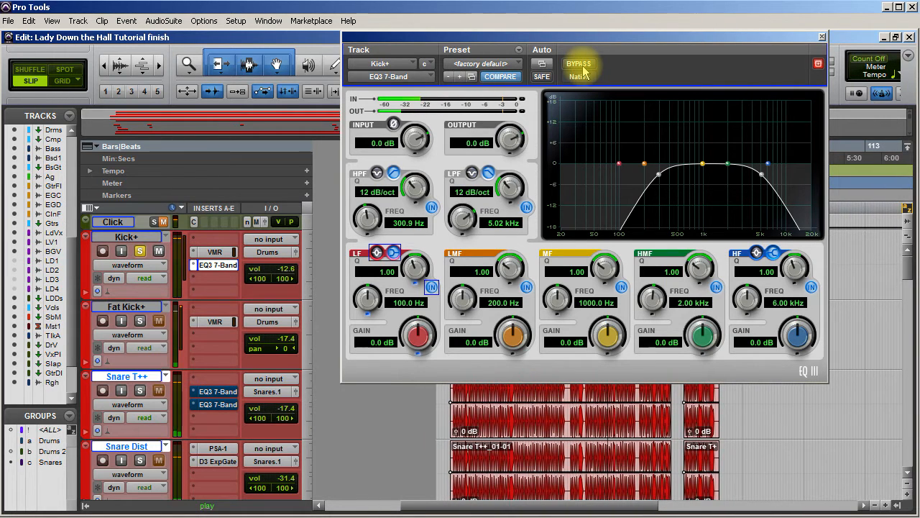
left_click(582, 67)
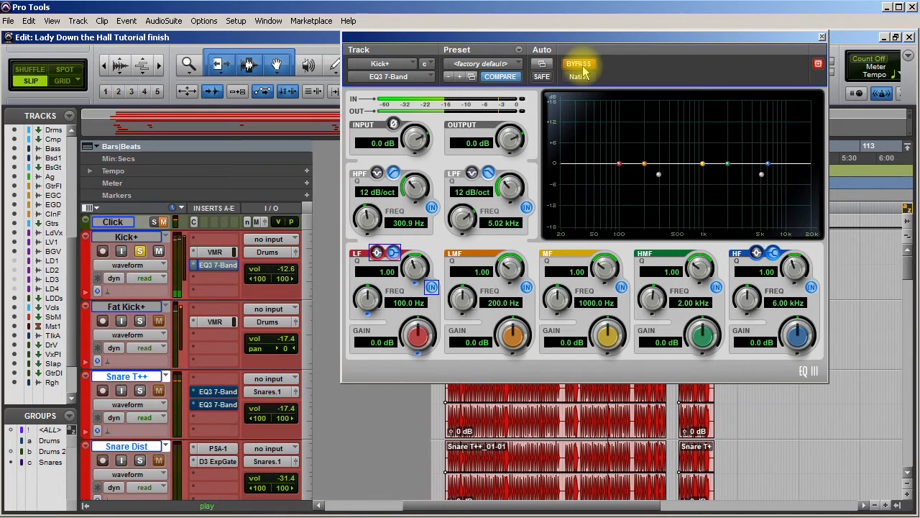
left_click(582, 68)
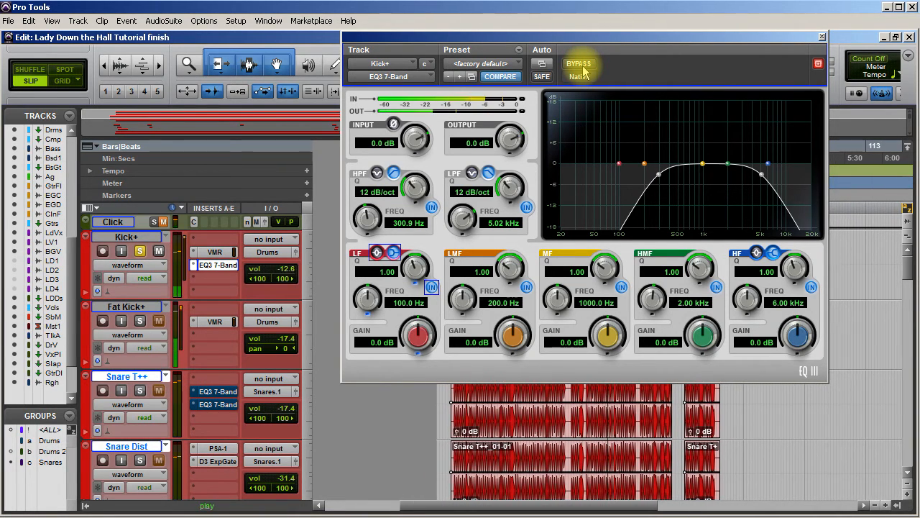
left_click(583, 68)
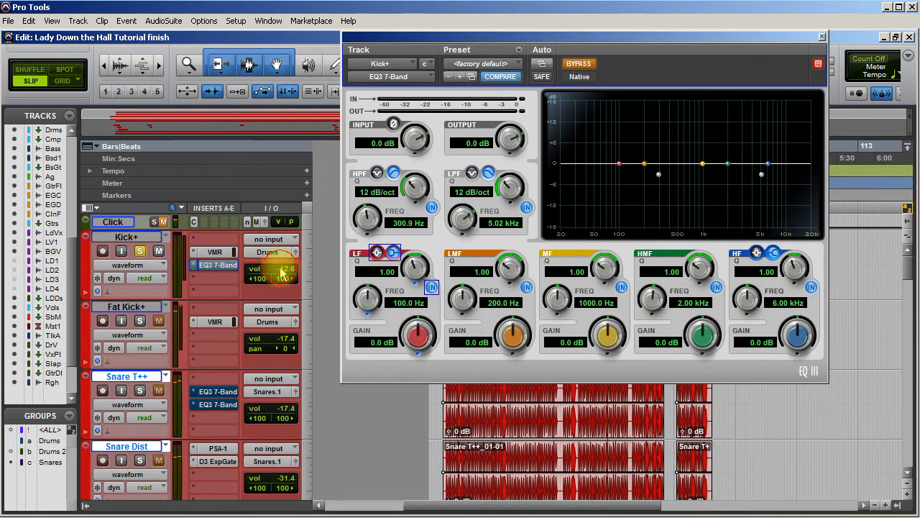
Raise the Kick+ track's volume to -2.6 dB and audition the kick with the EQ active and bypassed.
left_click(282, 271)
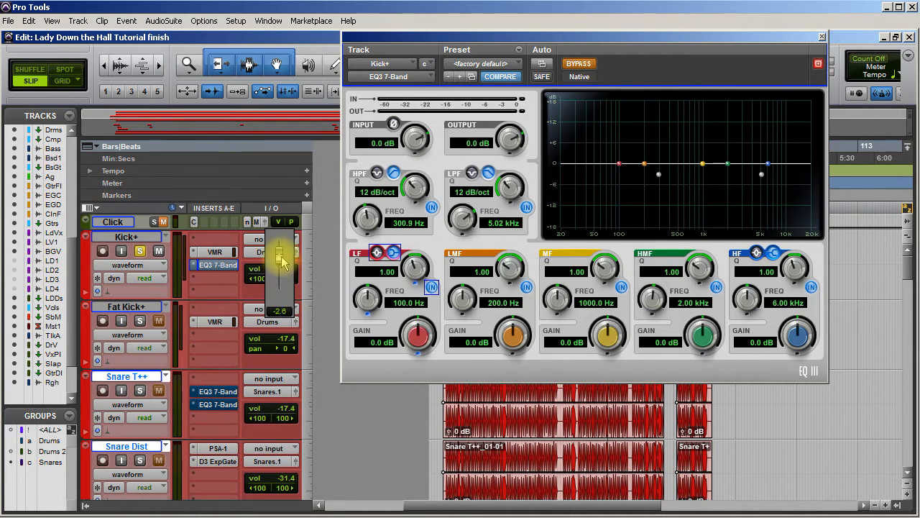
key("space")
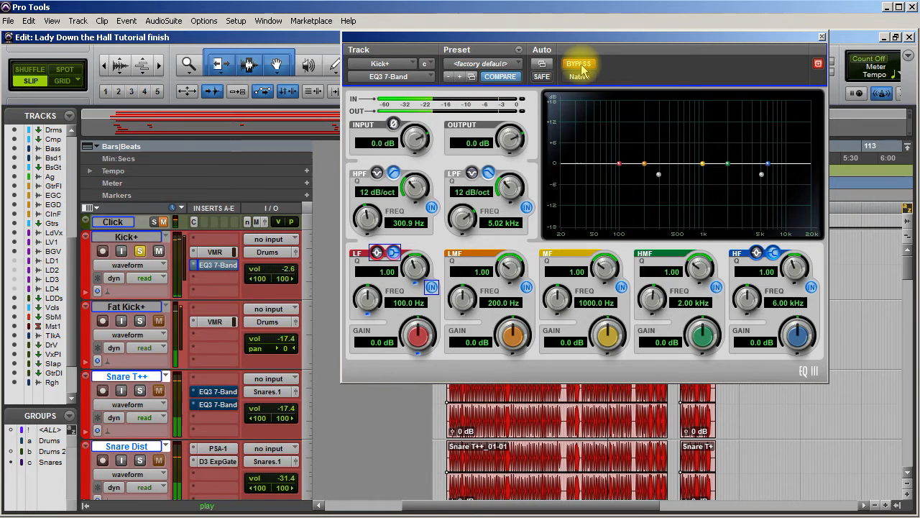
left_click(579, 65)
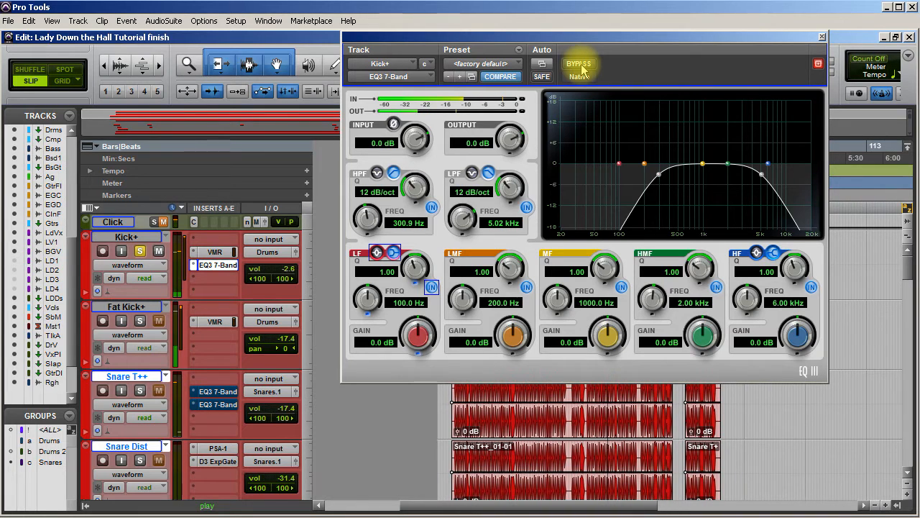
left_click(578, 65)
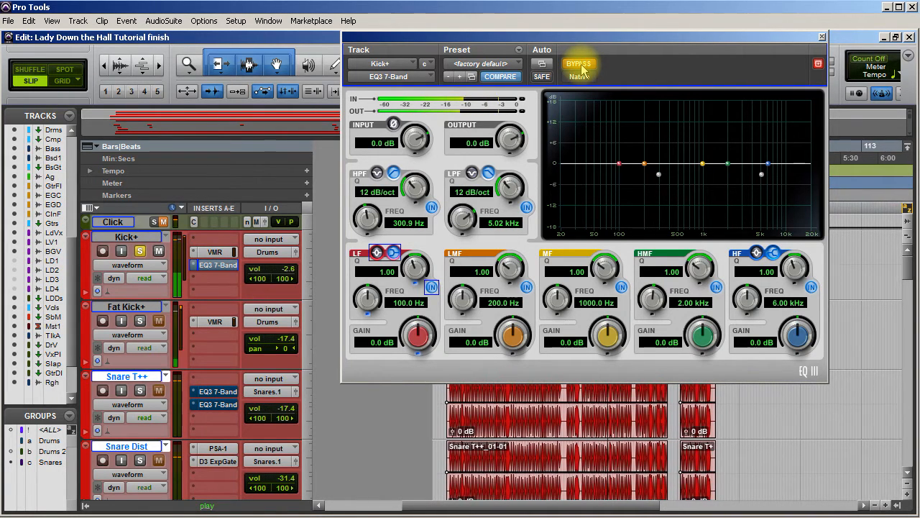
Raise the Kick+ EQ's high-pass filter to 617.6 Hz and compare the active and bypassed sound.
left_click(581, 66)
left_click_drag(370, 212, 379, 200)
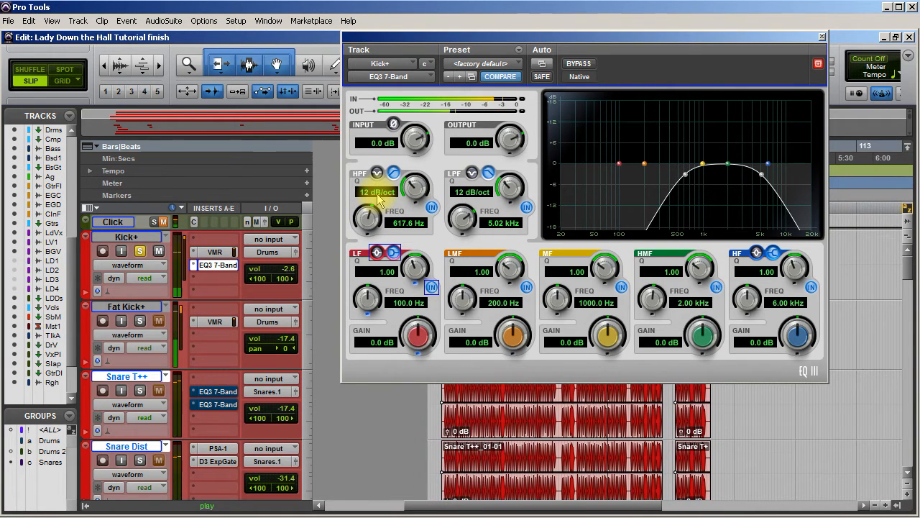
left_click(579, 66)
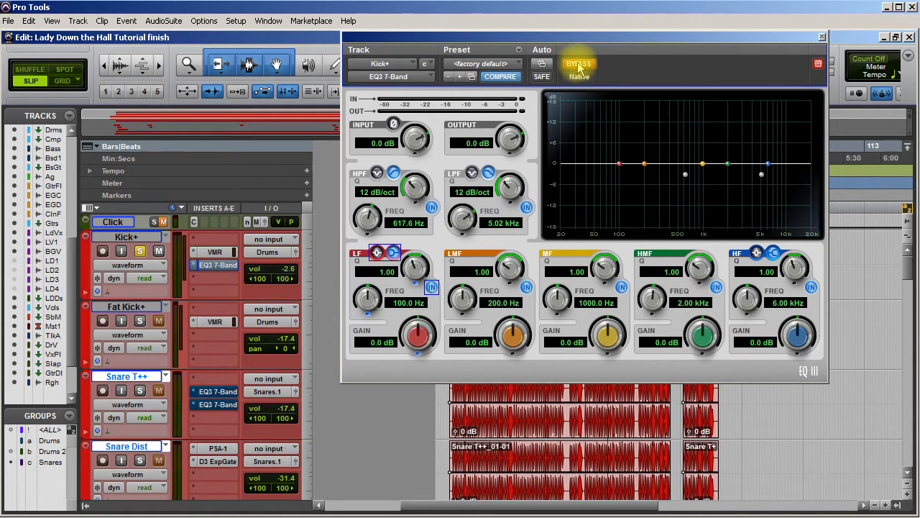
left_click(579, 65)
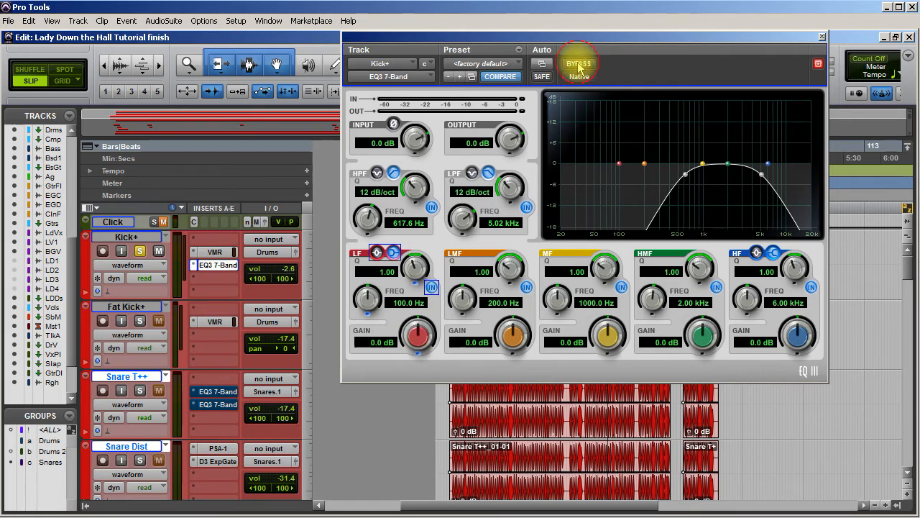
Switch off the Kick+ EQ's low-pass filter, bypass the VMR insert, and compare the high-passed kick with the bypassed signal.
left_click(527, 208)
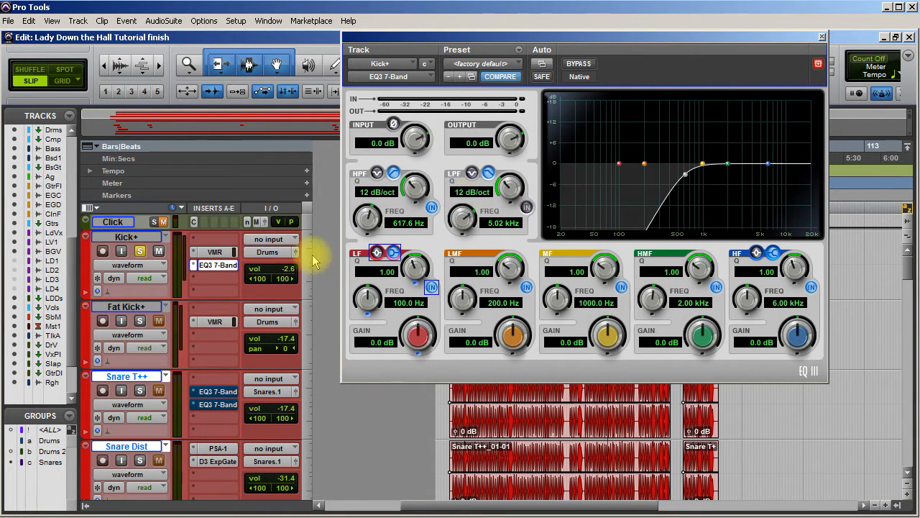
left_click(228, 253, "ctrl+super")
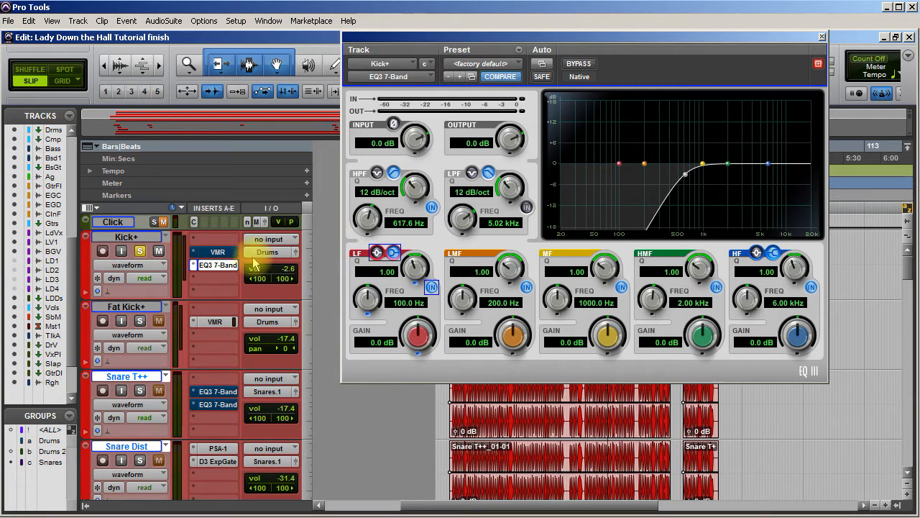
left_click(578, 63)
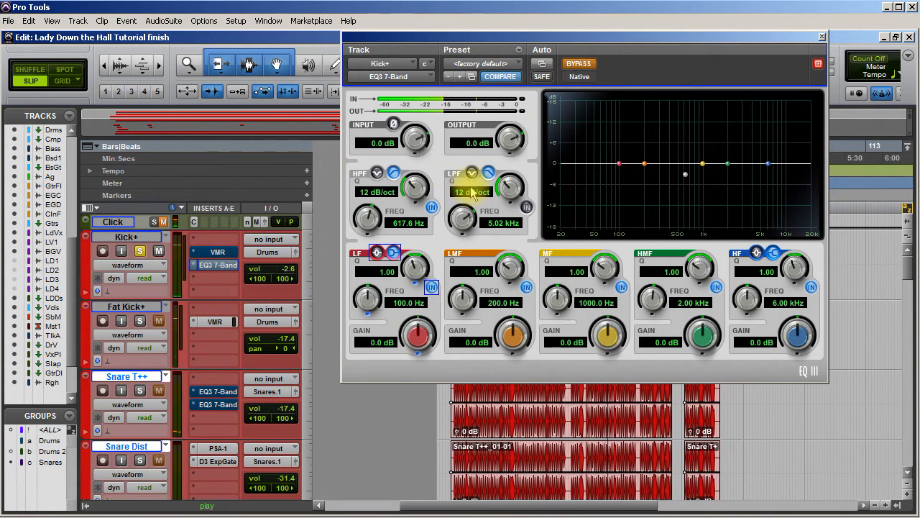
left_click(580, 65)
Lower the Kick+ EQ's high-pass filter frequency to 20 Hz and close the plug-in window.
left_click_drag(375, 224, 350, 237)
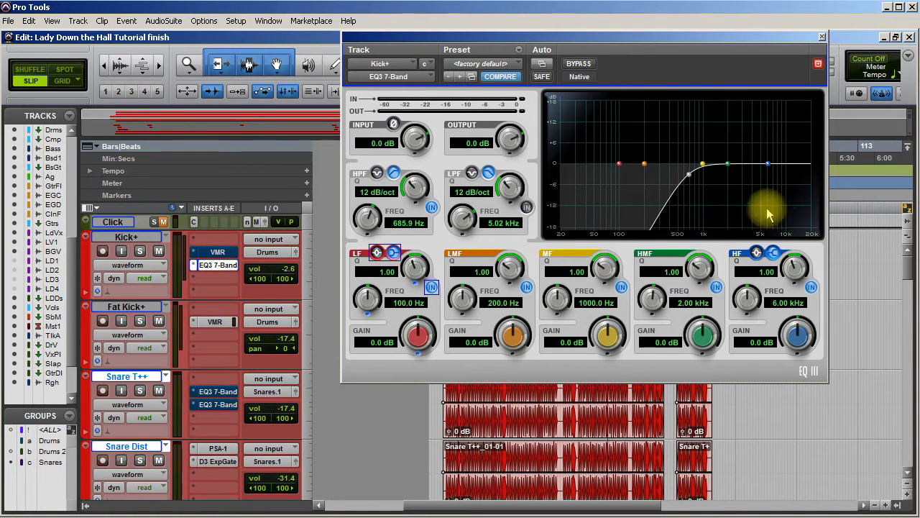
left_click_drag(370, 219, 365, 323)
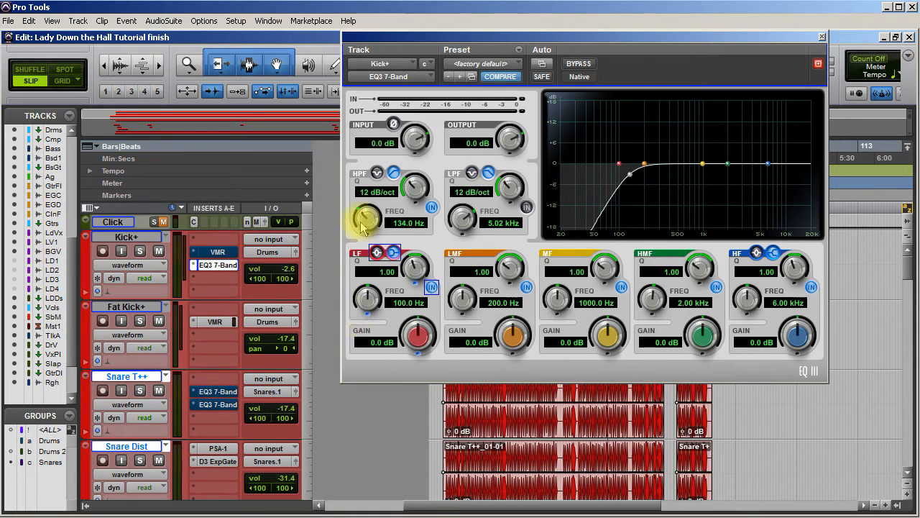
left_click_drag(366, 216, 366, 294)
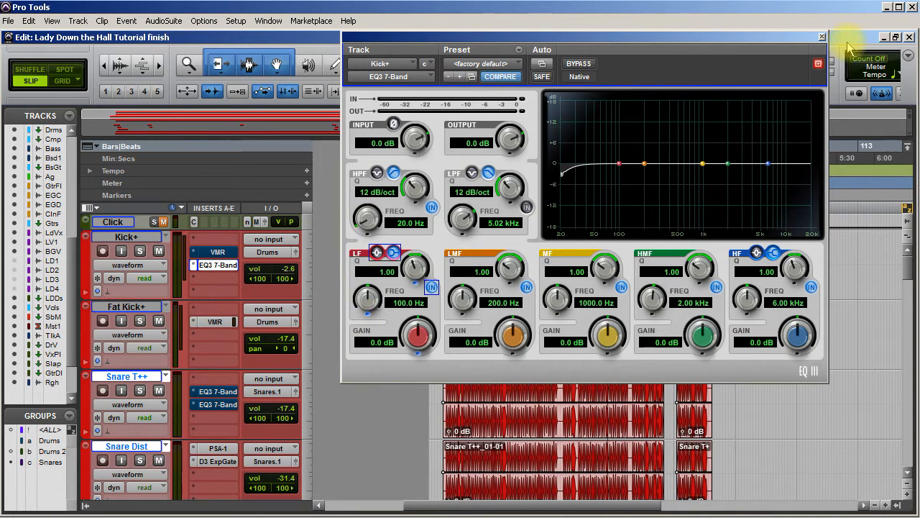
left_click(823, 34)
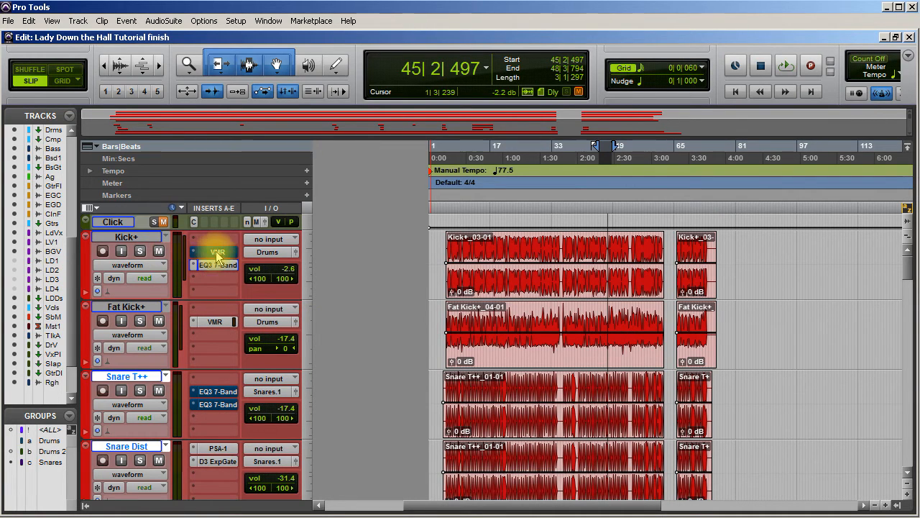
Reactivate the VMR insert on Kick+ and bring the track's volume down to about -11 dB.
left_click_drag(279, 271, 281, 281)
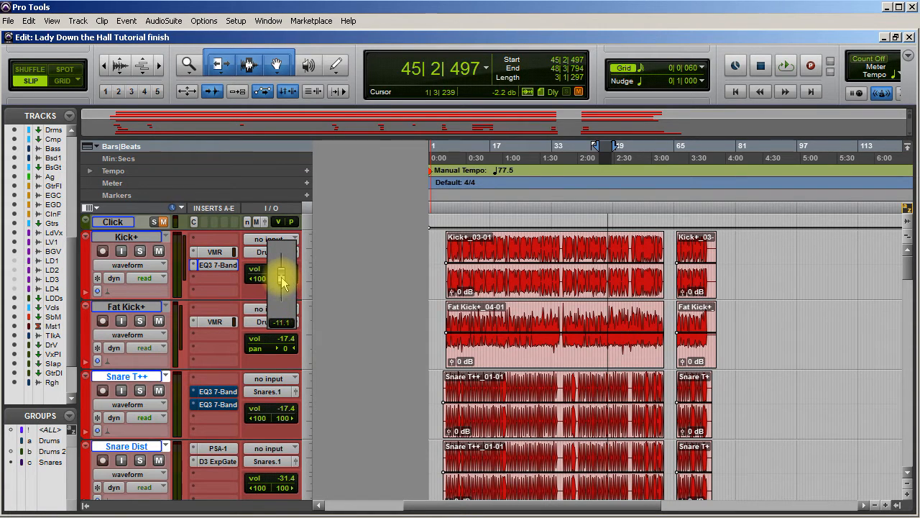
left_click_drag(284, 284, 328, 304)
Solo the Snare T++ track and start playback.
scroll(287, 329, "down", 4)
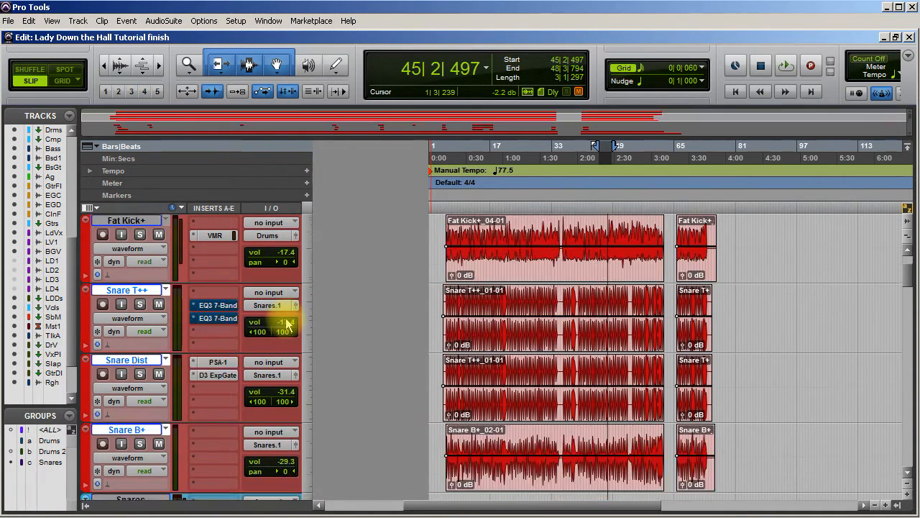
left_click(140, 234)
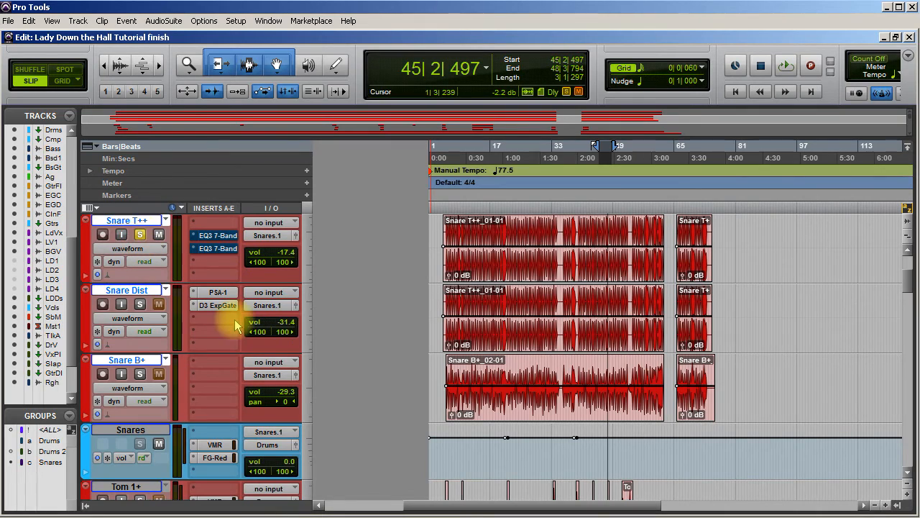
scroll(239, 320, "up", 4)
scroll(237, 322, "down", 2)
left_click_drag(237, 325, 221, 249)
scroll(211, 292, "up", 2)
scroll(234, 325, "down", 6)
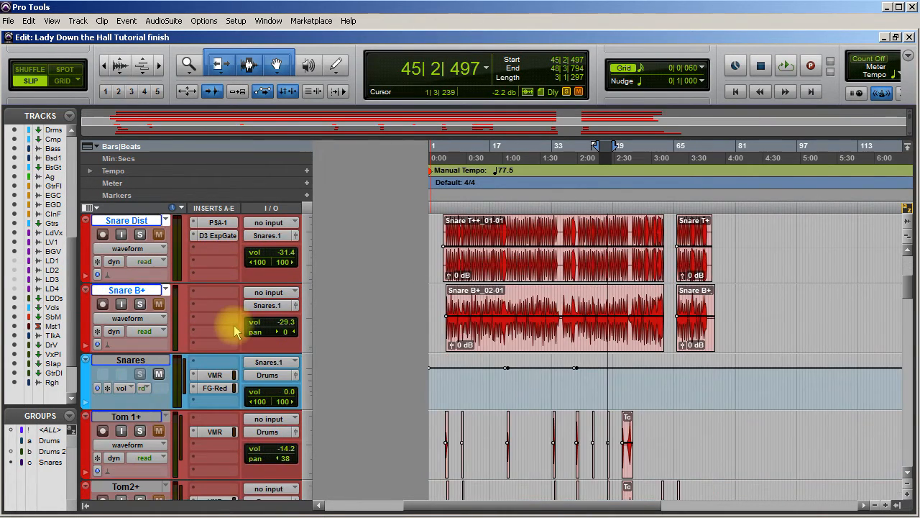
scroll(233, 325, "up", 2)
left_click(212, 248)
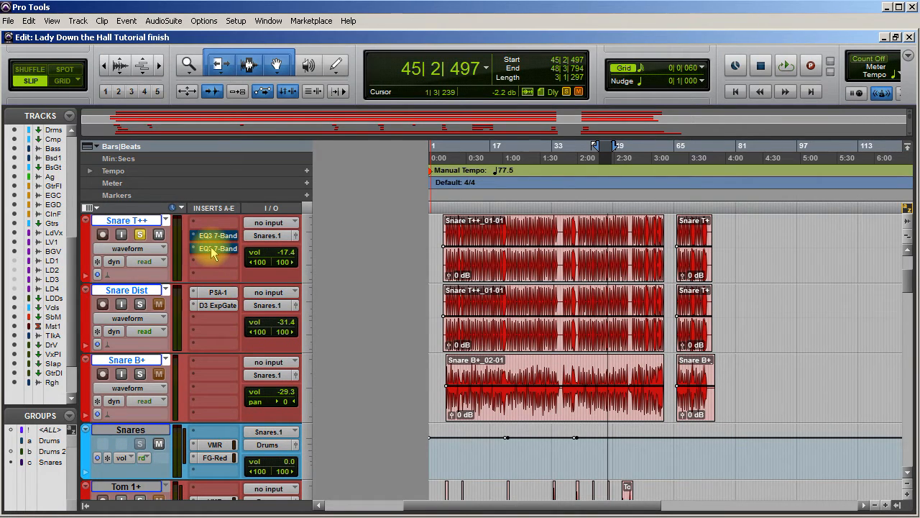
key("space")
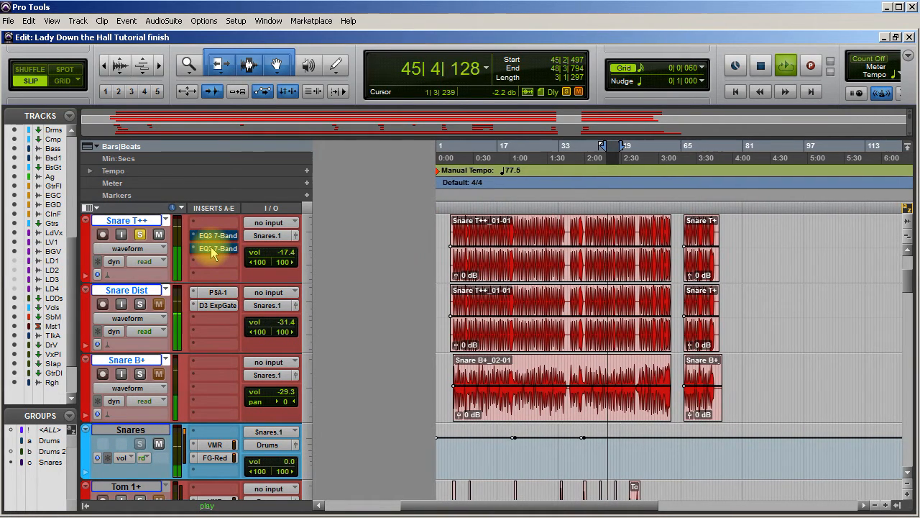
Raise the Snare T++ volume to -6.0 dB and bypass the VMR and FG-Red inserts on the Snares track.
left_click(271, 253)
left_click_drag(273, 258, 267, 241)
scroll(257, 300, "down", 1)
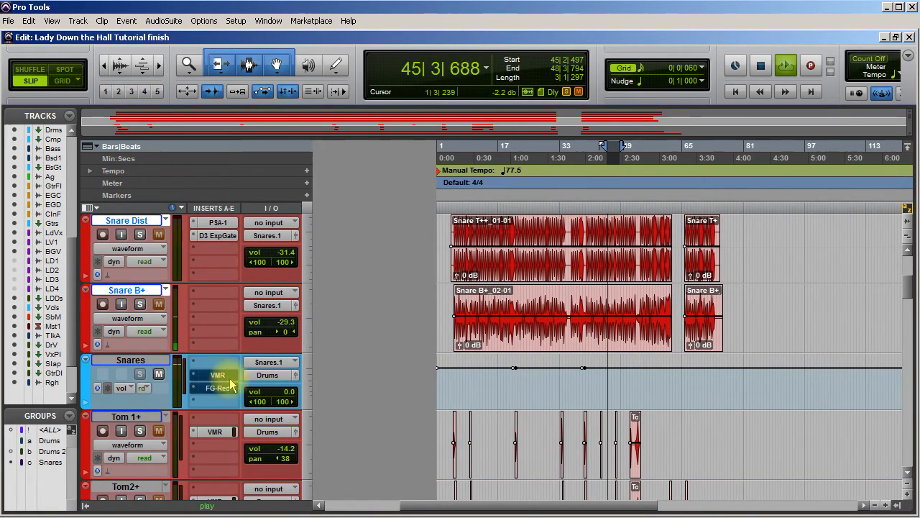
scroll(237, 365, "up", 3)
scroll(243, 370, "down", 3)
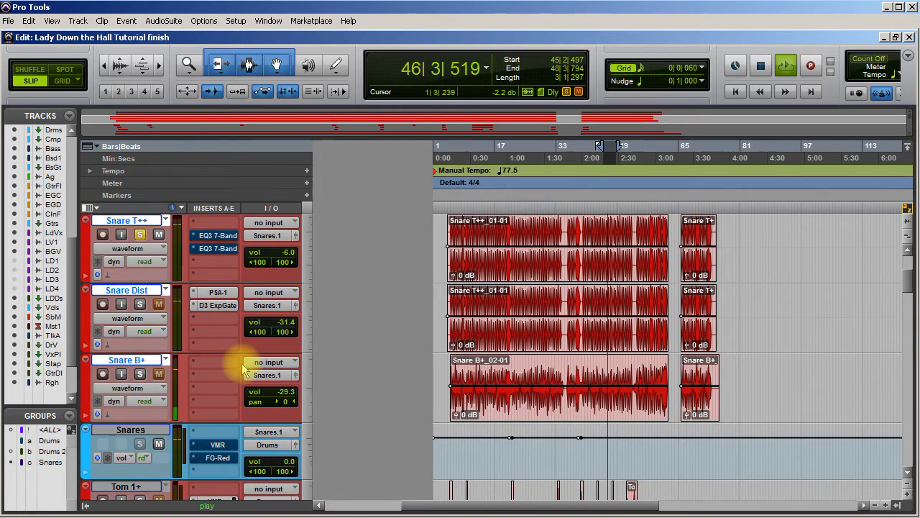
Open the second EQ3 7-Band on Snare T++ and compare the snare with it active and bypassed.
left_click(230, 249)
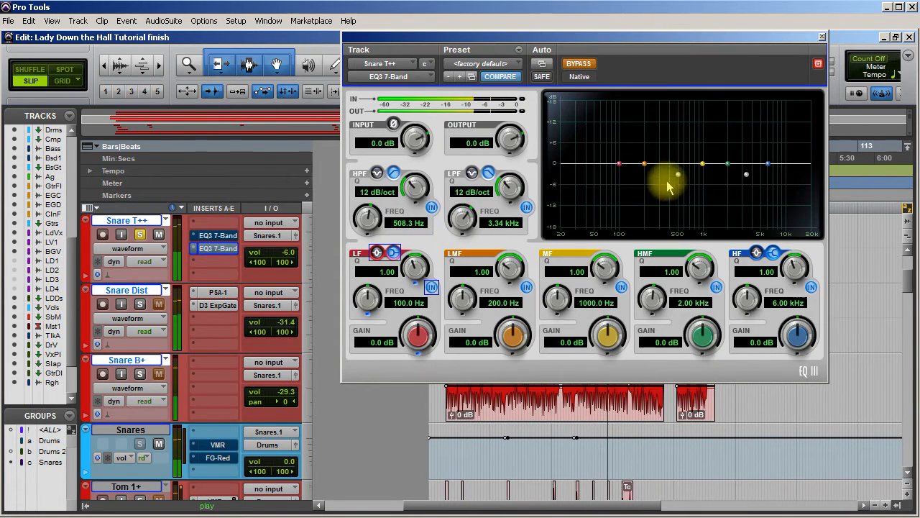
left_click(579, 64)
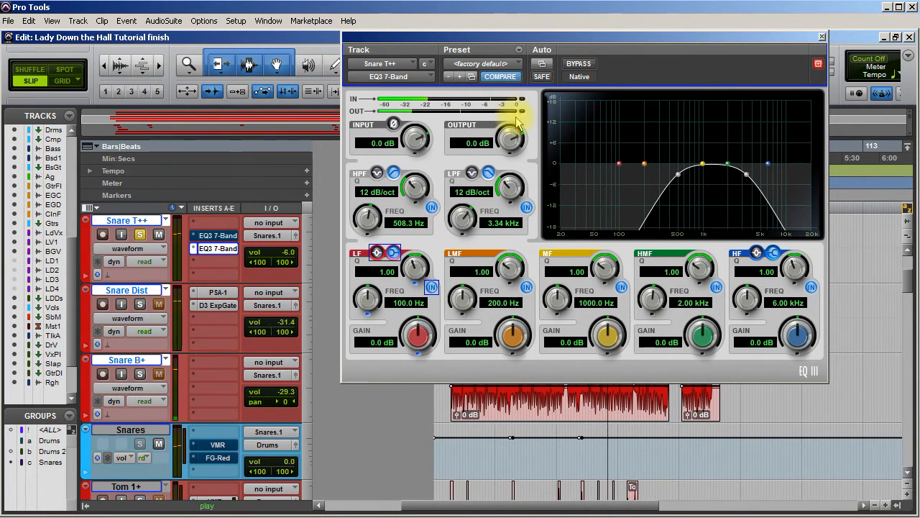
left_click(579, 64)
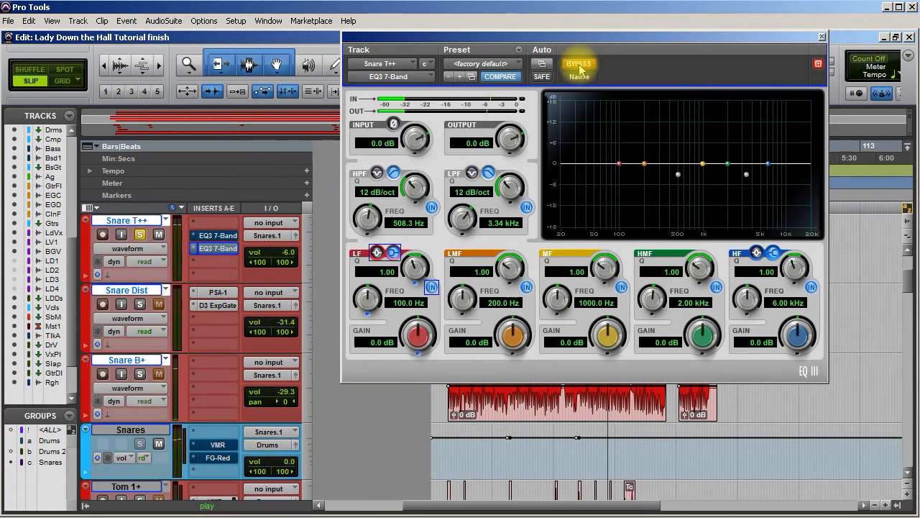
Compare the snare with the second EQ3 7-Band on and off, disable its low-pass filter, and set the high-pass frequency to 665.6 Hz.
left_click(579, 65)
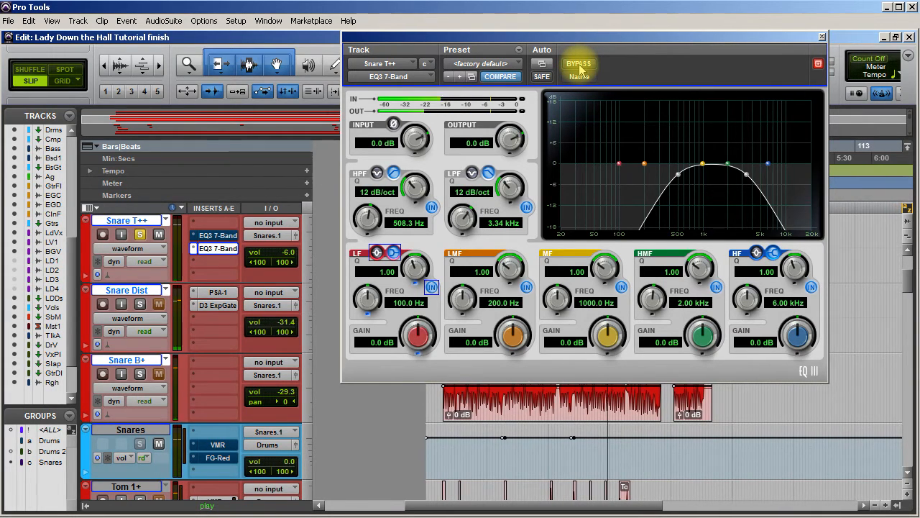
left_click(579, 66)
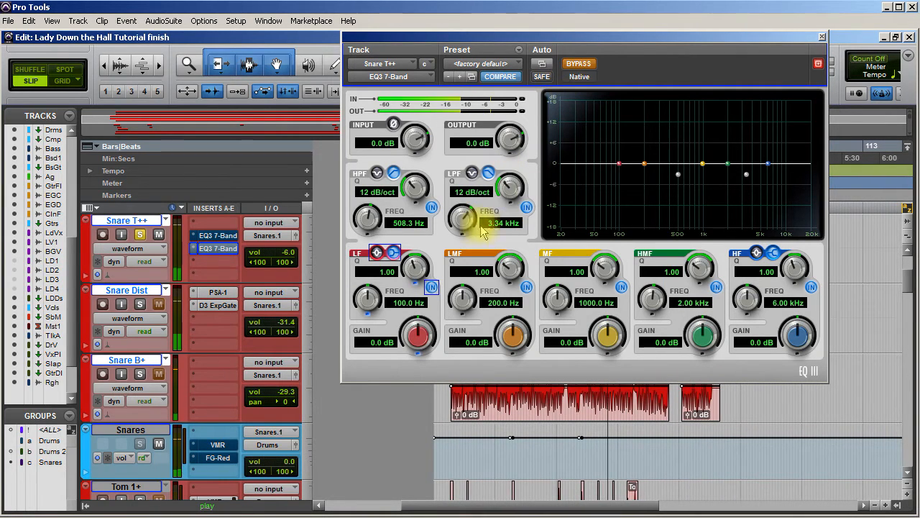
left_click(527, 207)
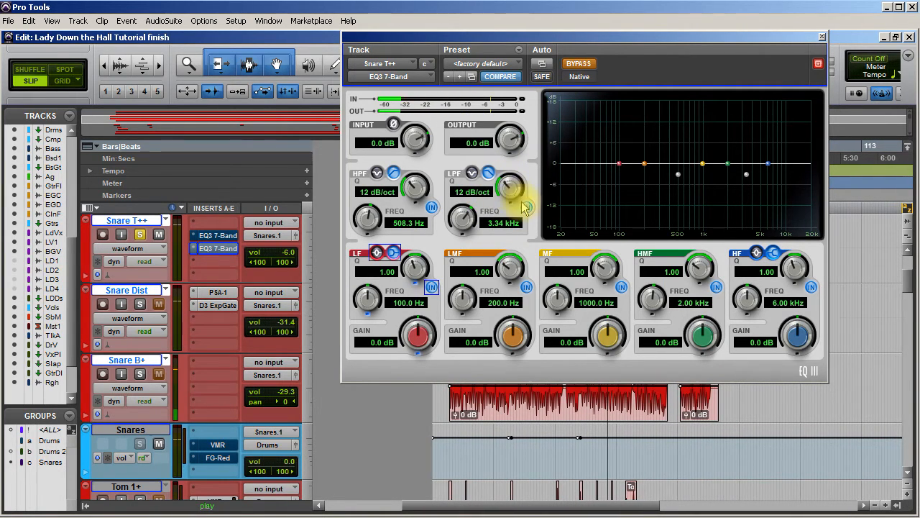
left_click(578, 64)
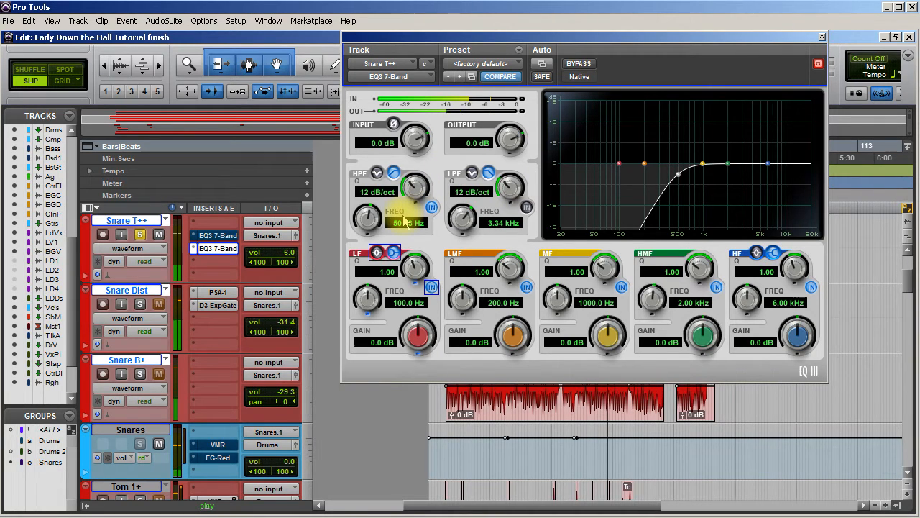
left_click_drag(369, 221, 374, 219)
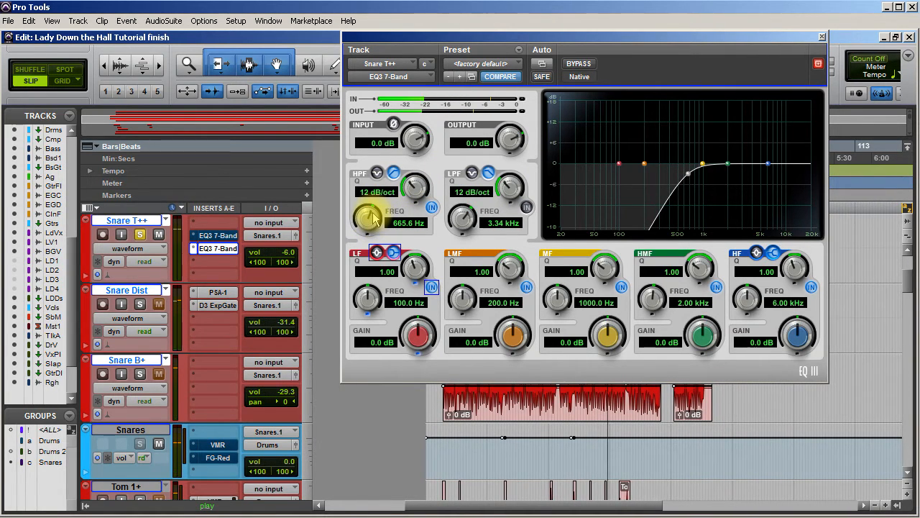
Compare the soloed snare with the high-pass-only EQ active and bypassed, leaving the EQ bypassed.
left_click(579, 64)
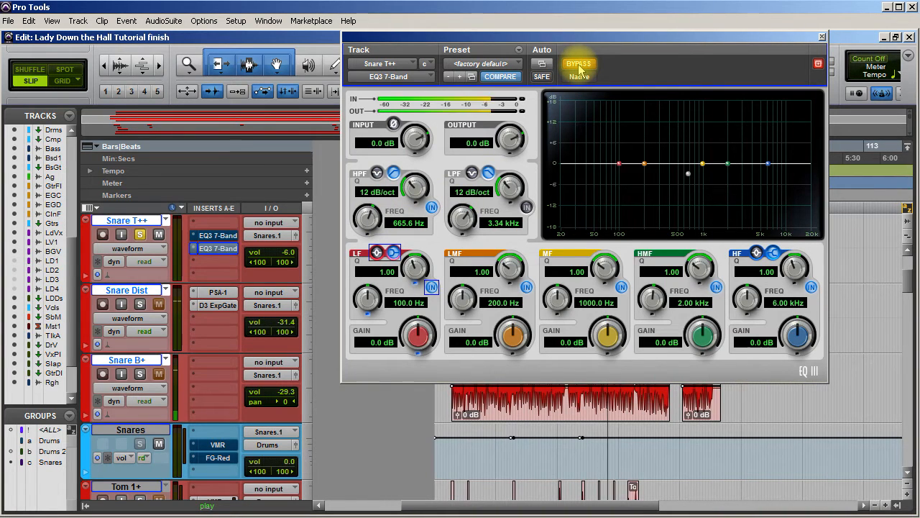
left_click(579, 64)
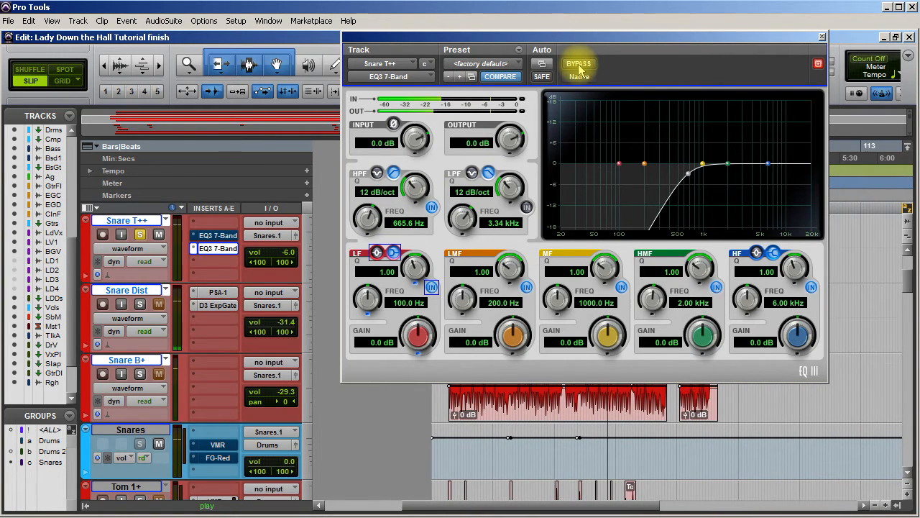
left_click(578, 64)
left_click(578, 64)
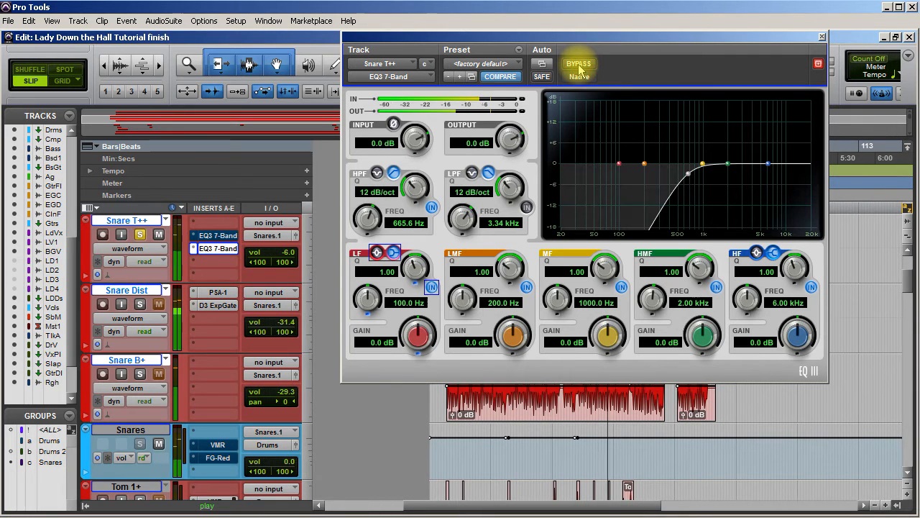
left_click(579, 64)
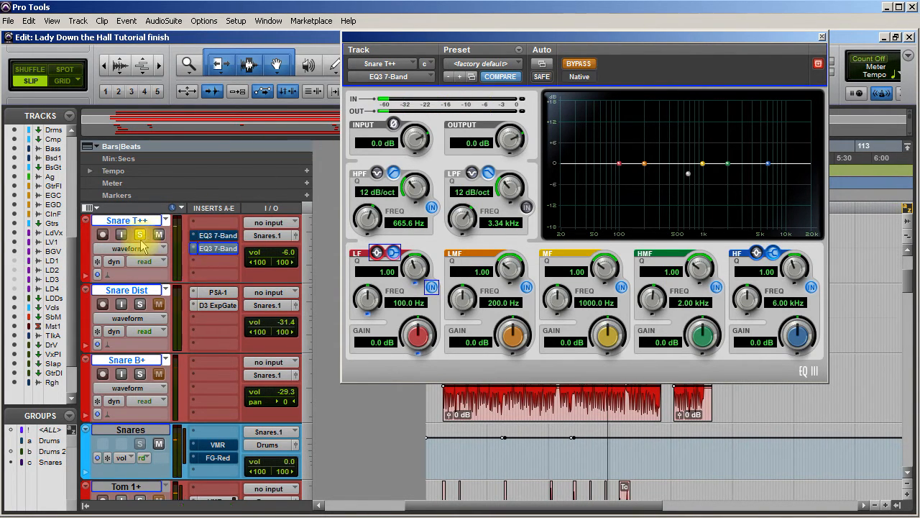
Close the EQ, reactivate the VMR and FG-Red inserts on Snares, and lower the Snare T++ volume to -17.2 dB.
left_click(823, 38)
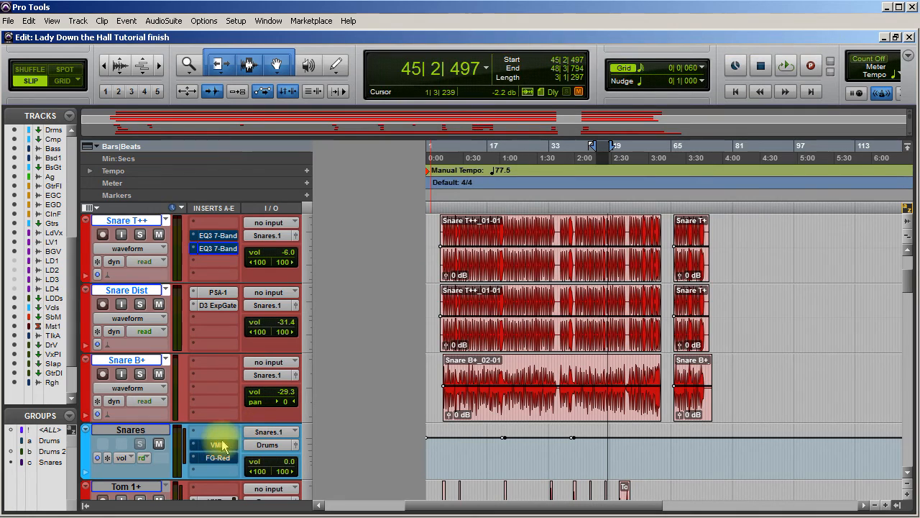
left_click_drag(273, 253, 279, 268)
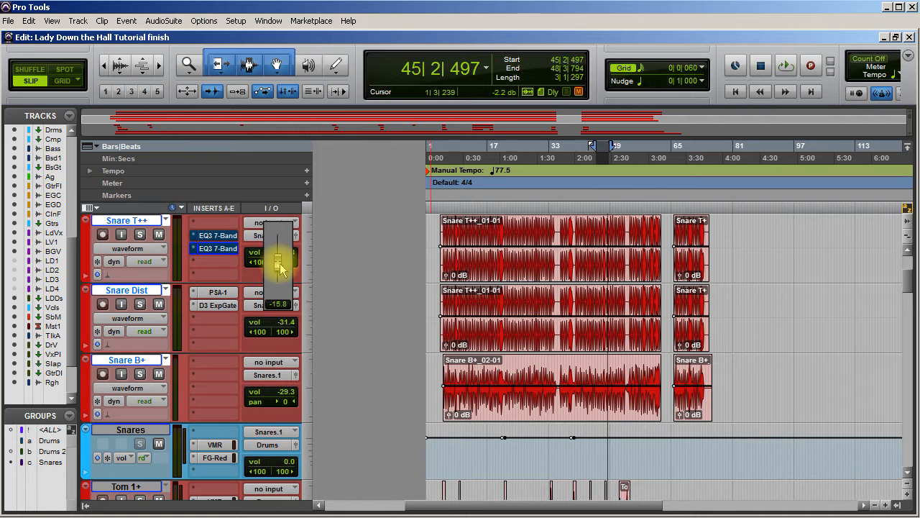
left_click_drag(281, 266, 281, 266)
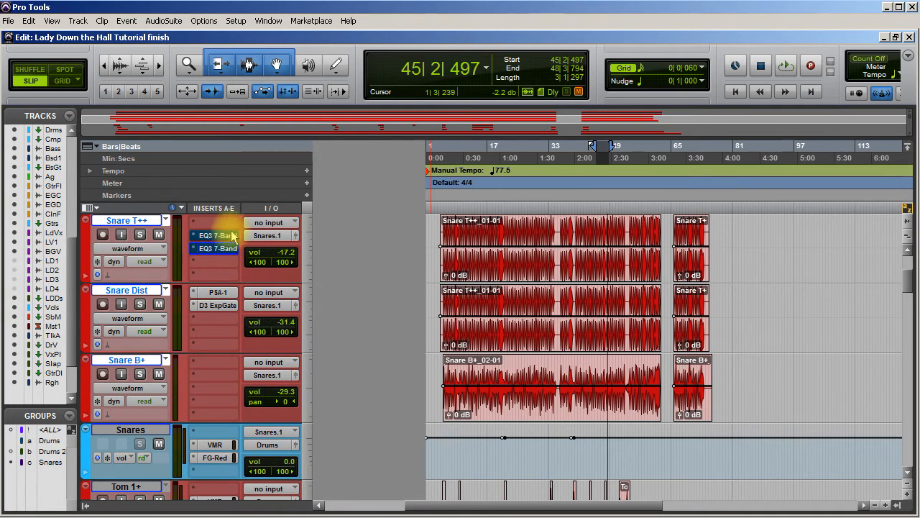
Check the first EQ3 7-Band on Snare T++, close it, and remove both EQ3 7-Band inserts from the track.
left_click(223, 239)
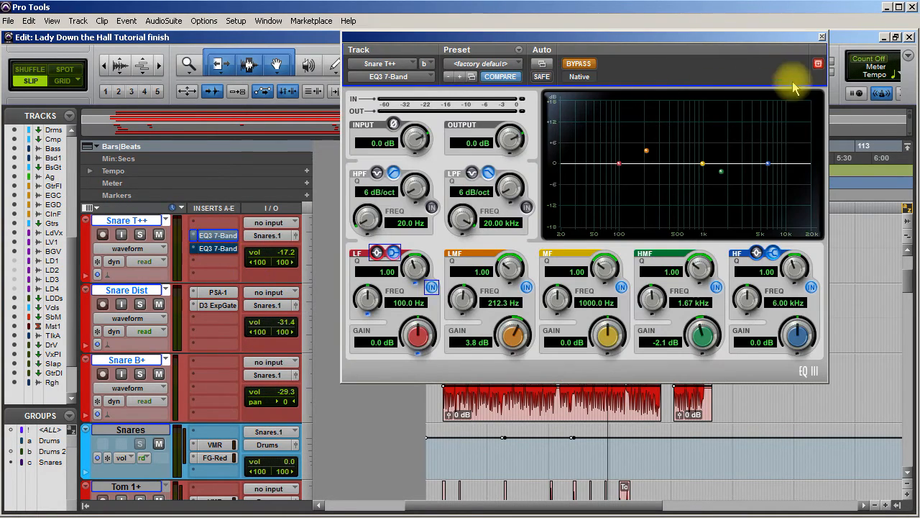
left_click(821, 37)
left_click(202, 236)
left_click(210, 239)
left_click(198, 253)
left_click(208, 250)
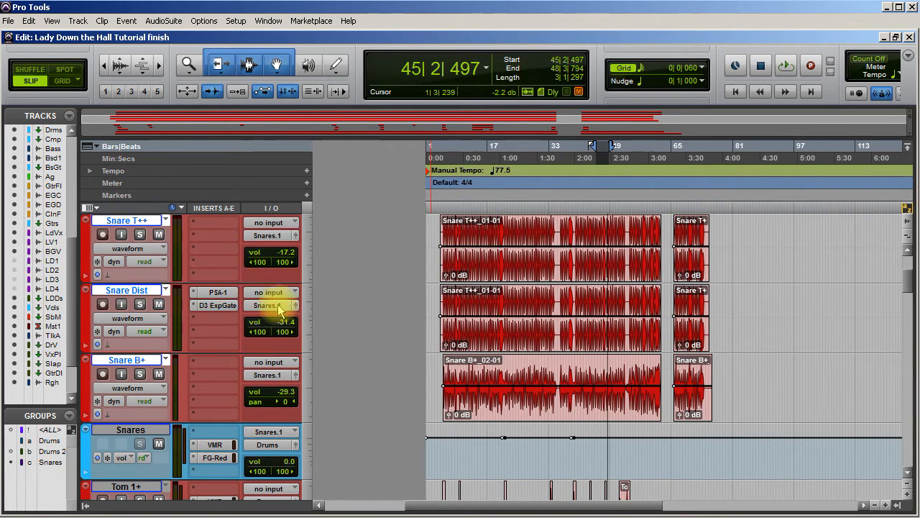
Find the LaDeDas track, audition the song around bars 47 and 48, and set the playback start to 48|1|194.
scroll(251, 335, "down", 5)
scroll(252, 335, "down", 10)
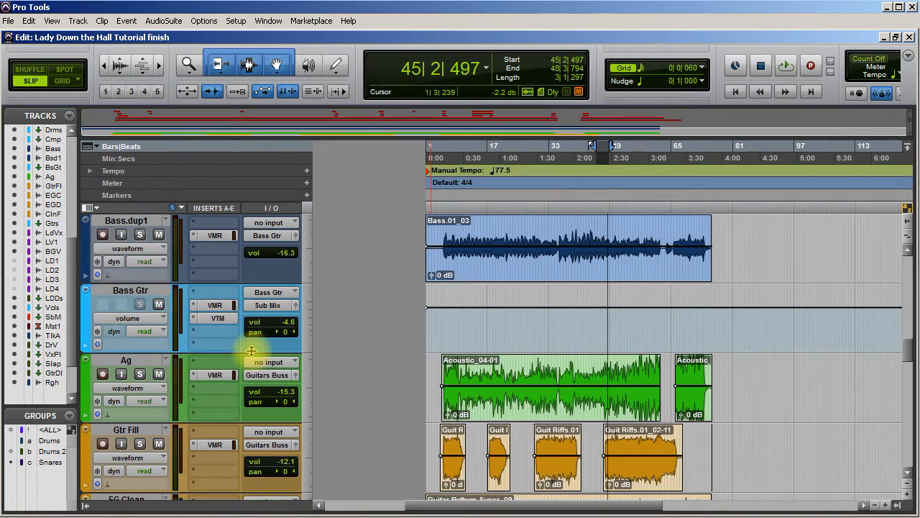
scroll(253, 361, "down", 5)
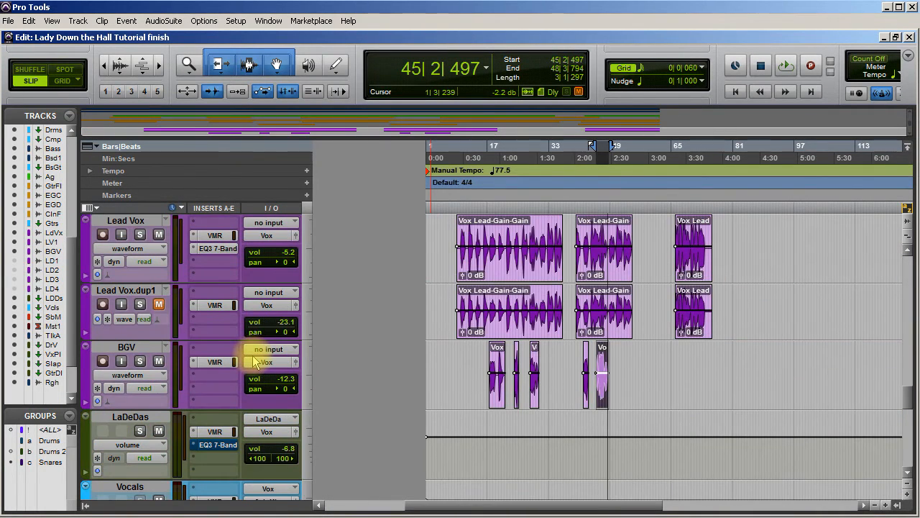
scroll(254, 362, "down", 2)
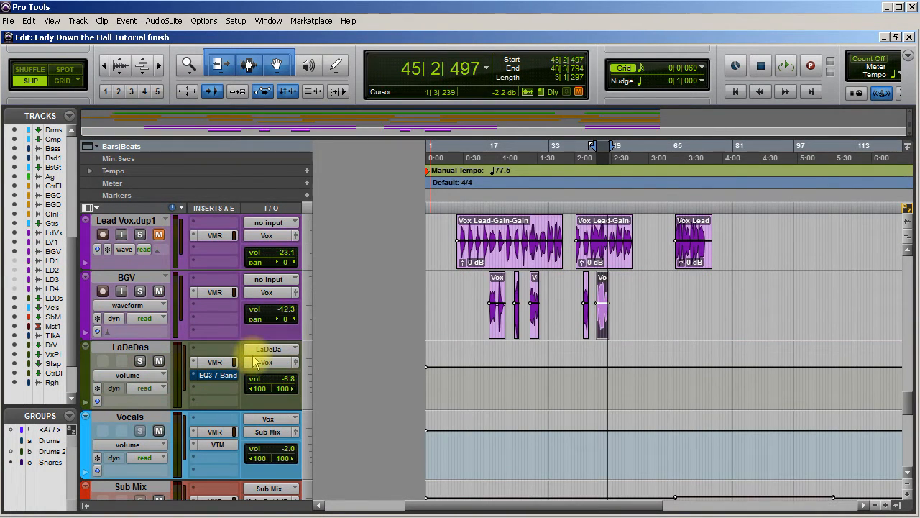
left_click(603, 366)
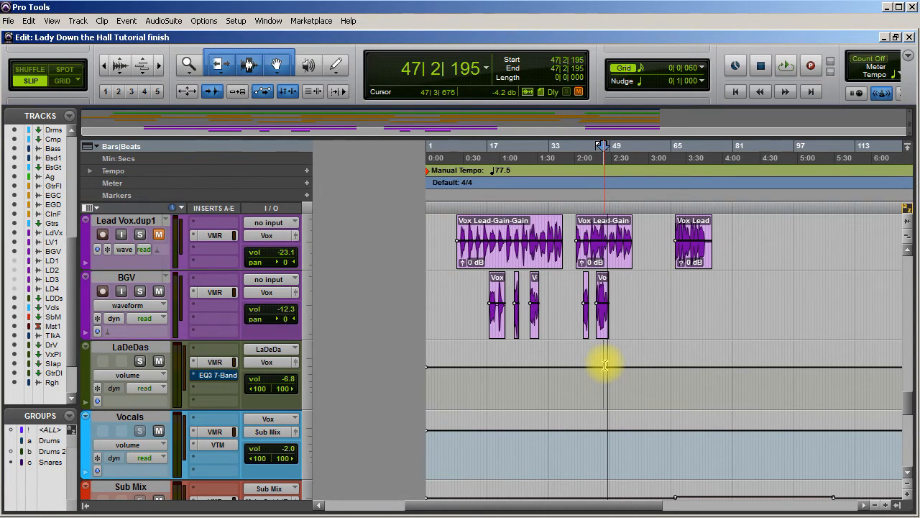
key("space")
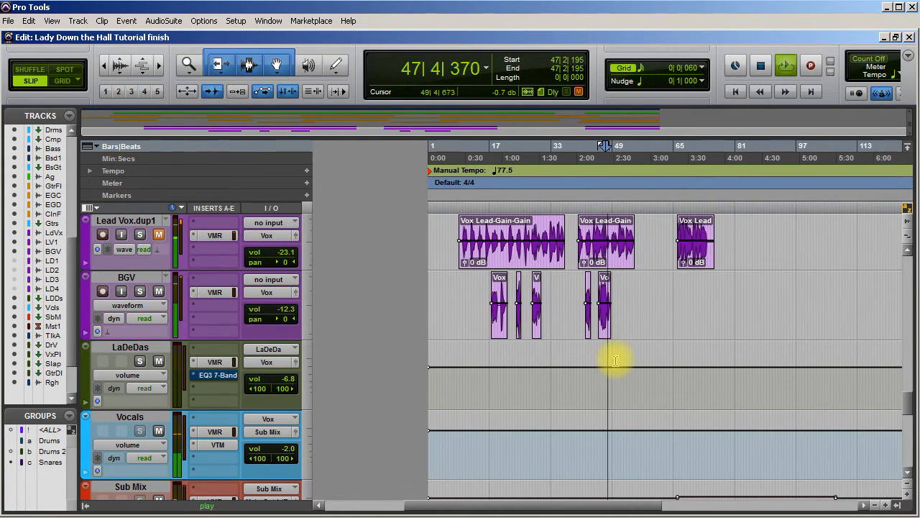
key("space")
left_click(609, 365)
key("space")
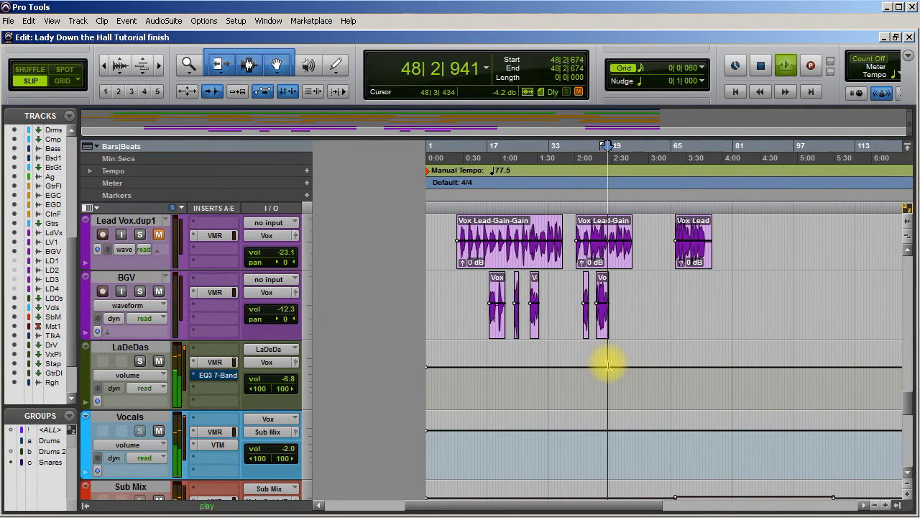
key("space")
left_click(606, 365)
key("space")
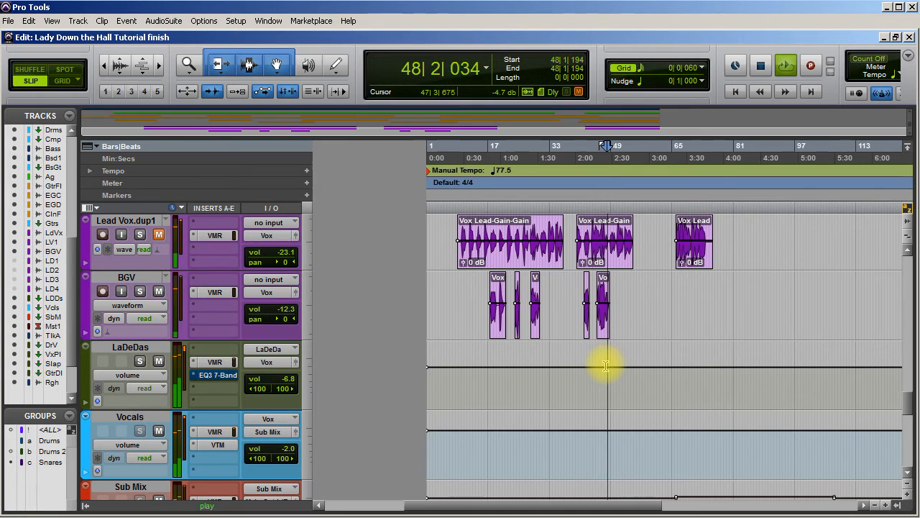
key("space")
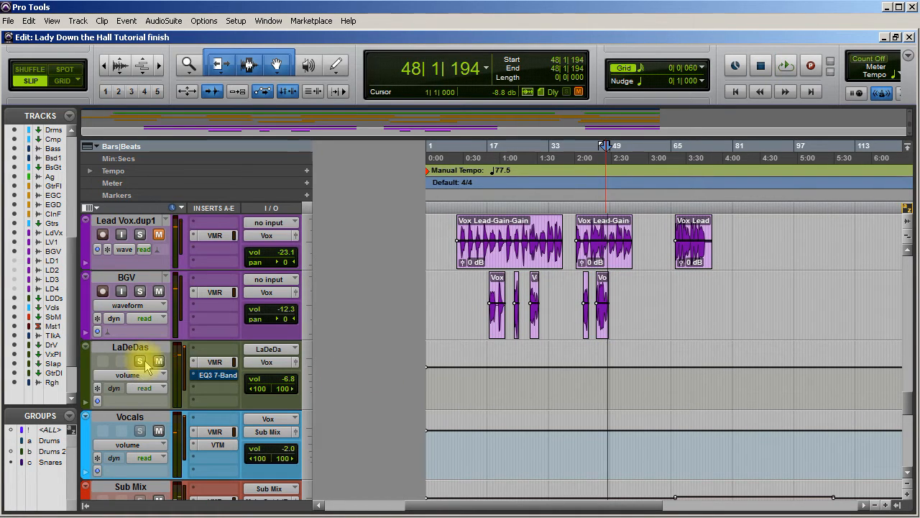
Solo LaDeDas, play it with its EQ3 7-Band open, and compare the EQ active and bypassed, leaving it active.
left_click(139, 360)
left_click(204, 376)
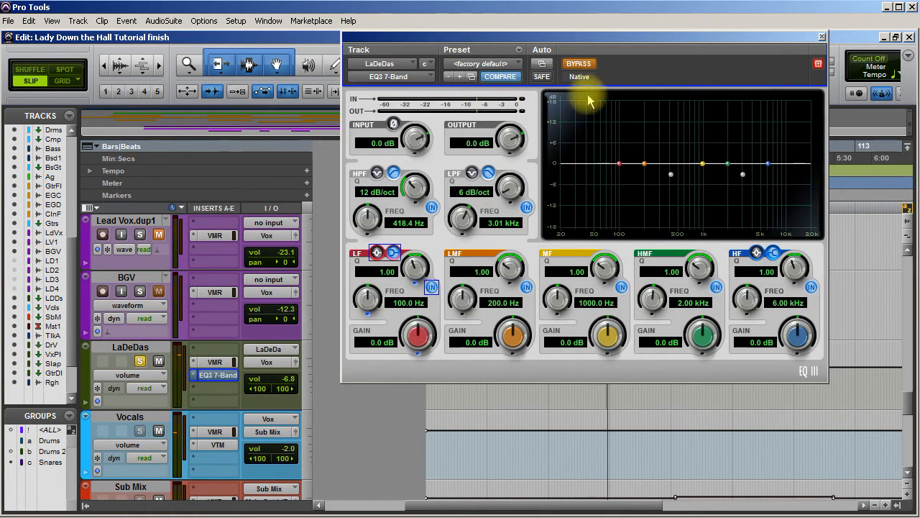
key("space")
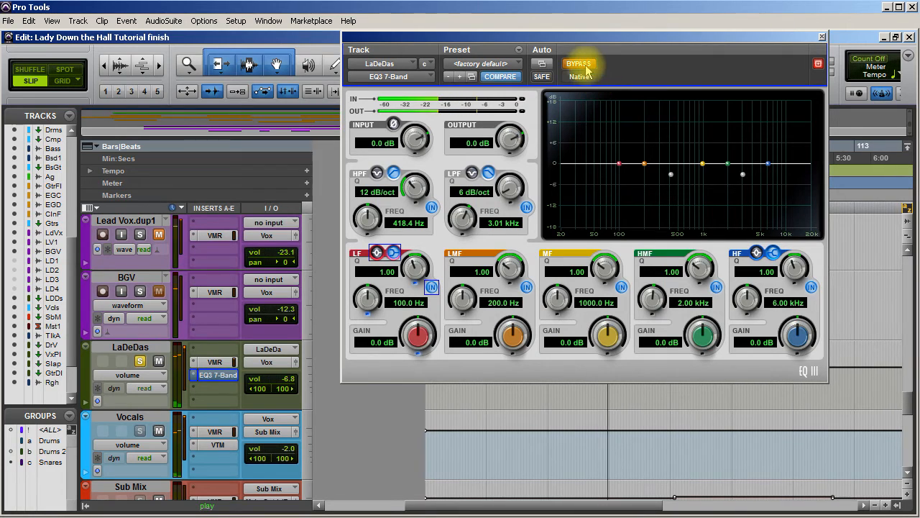
left_click(578, 64)
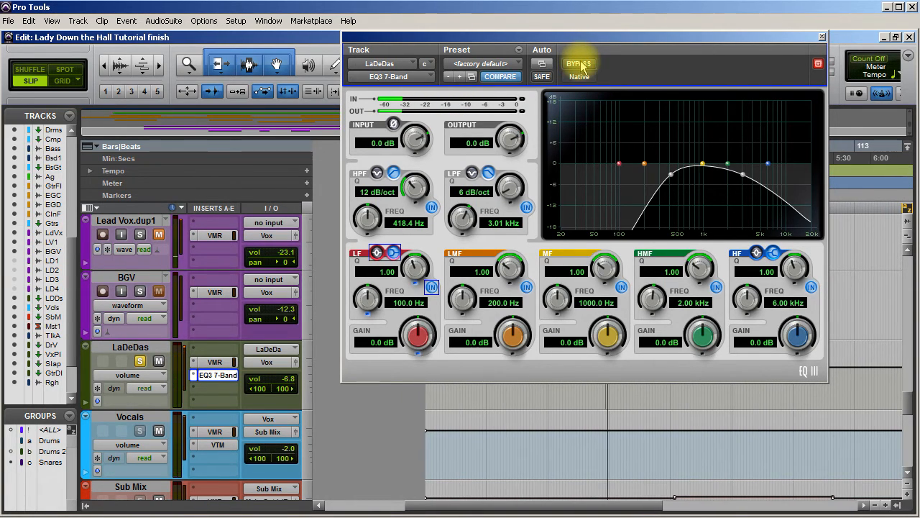
left_click(584, 65)
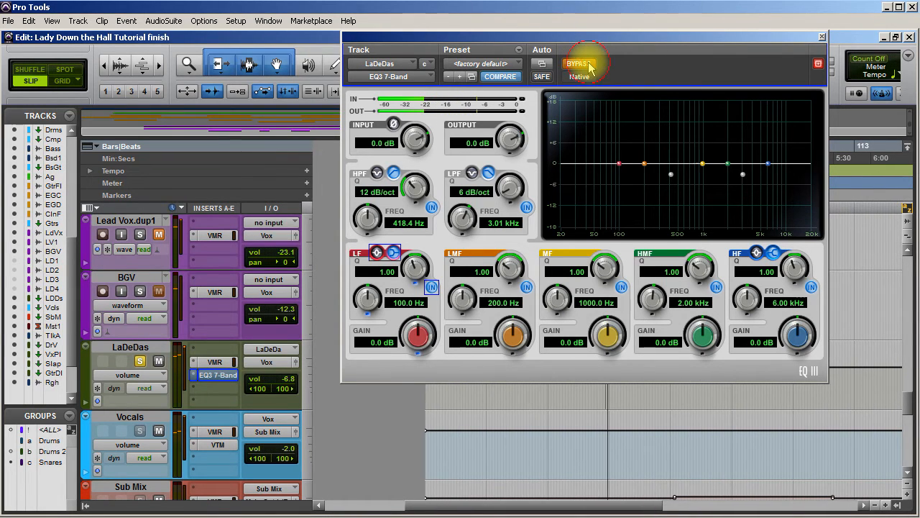
left_click(589, 66)
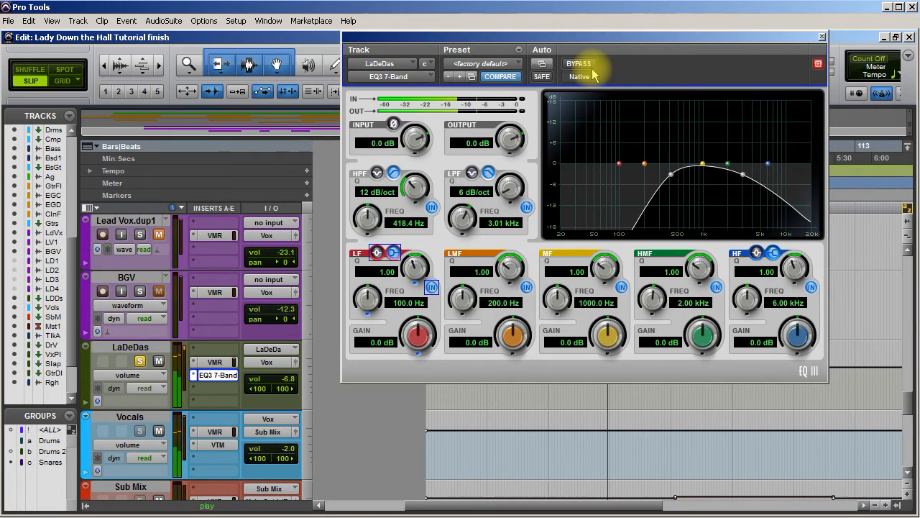
Raise the LaDeDas high-pass frequency to 784.9 Hz and compare the vocals with the EQ active and bypassed.
left_click_drag(368, 219, 374, 209)
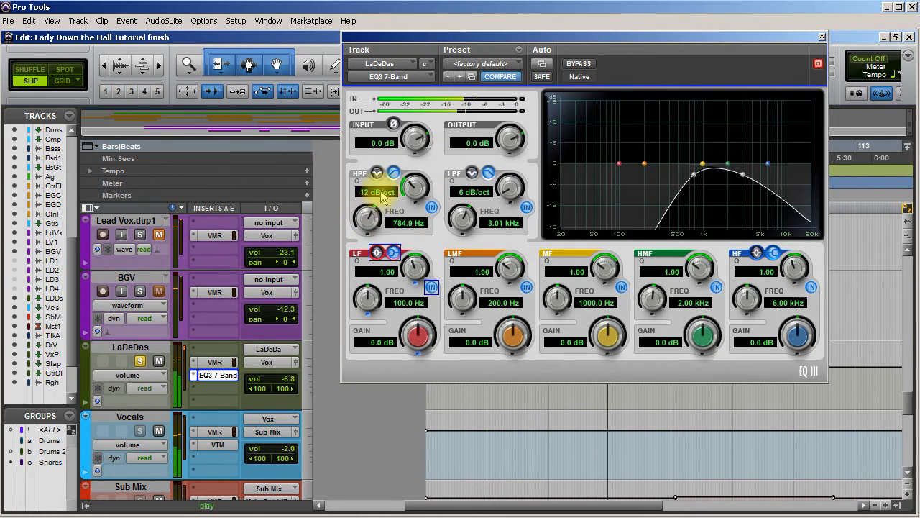
left_click(580, 65)
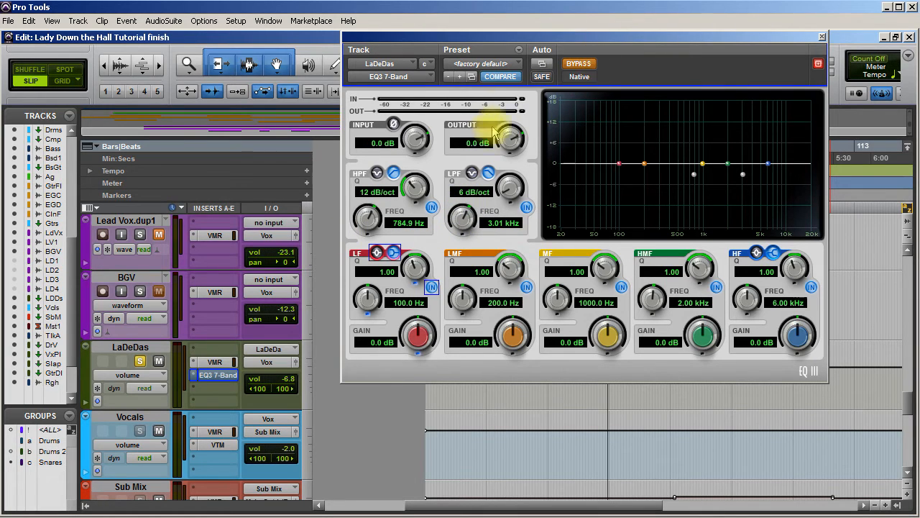
left_click(581, 68)
Lower the LaDeDas high-pass frequency to 58.8 Hz, close the EQ, and unsolo the track.
left_click_drag(368, 215, 280, 320)
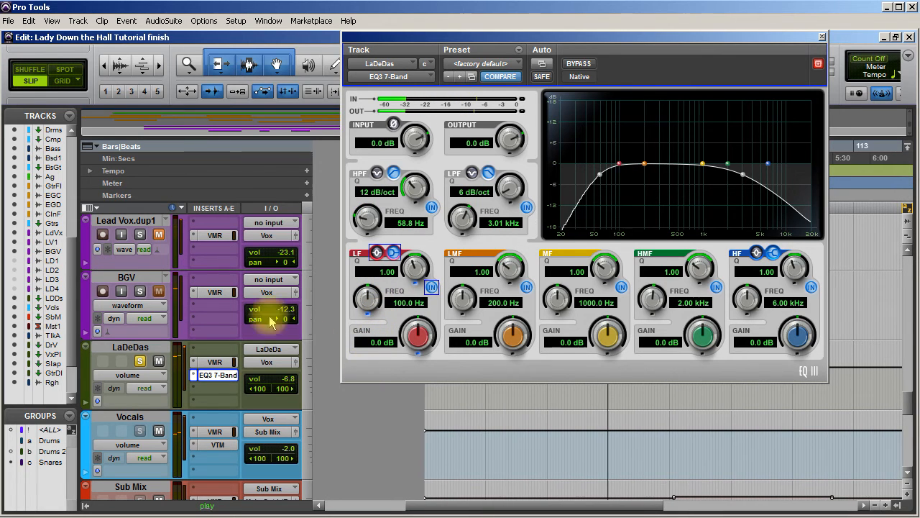
left_click(823, 37)
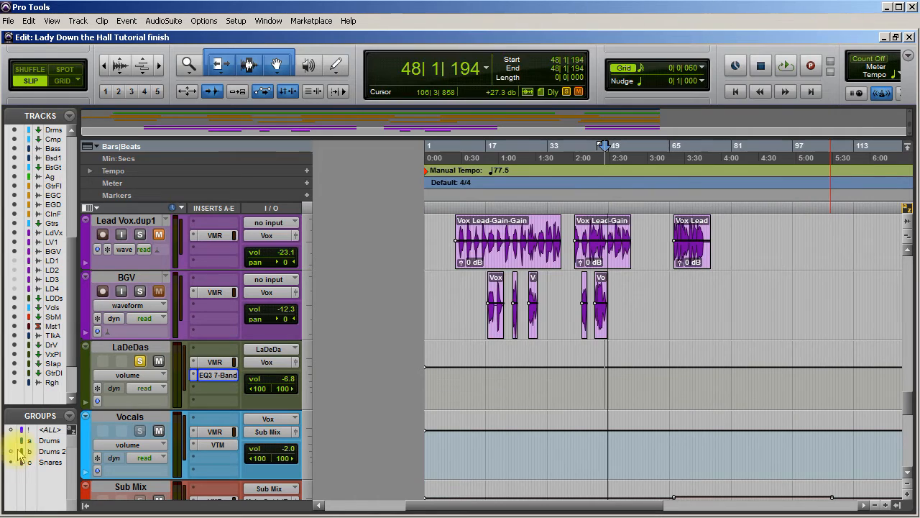
left_click(141, 362)
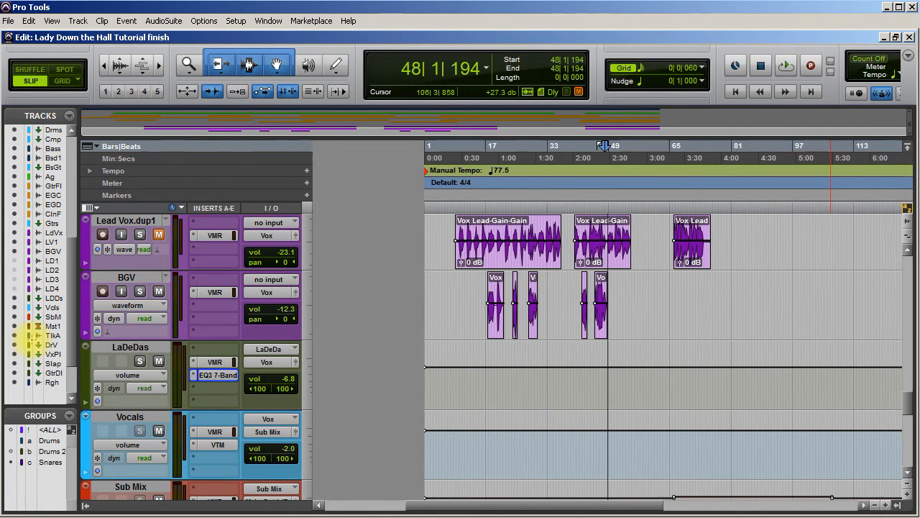